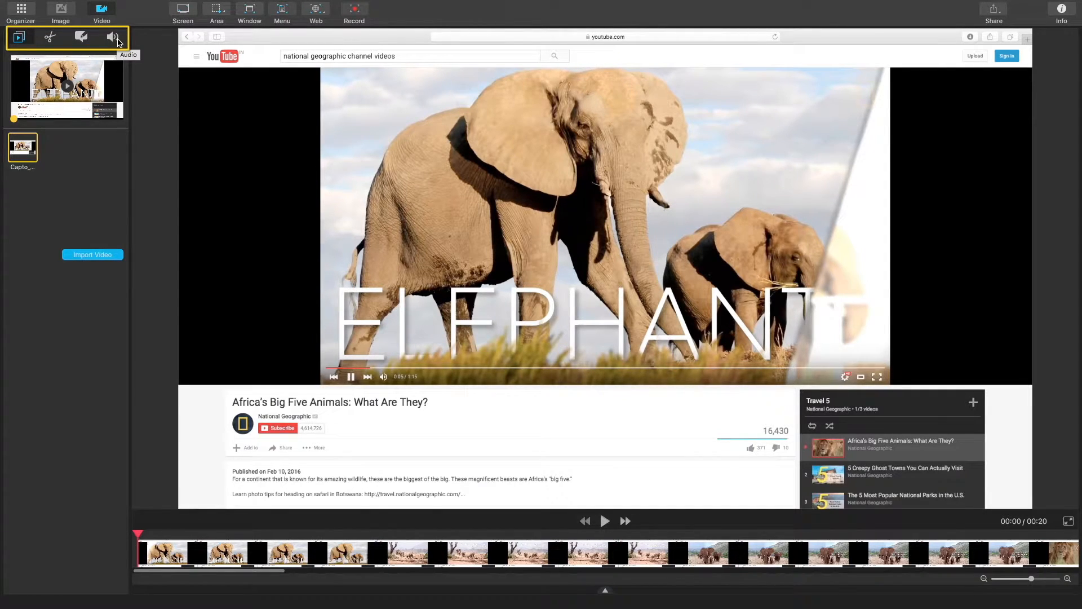
- Activate the Crop tool from Capto's video editing tools, framing the recording at 1728 by 972
{"action": "left_click", "coordinate": [51, 39]}
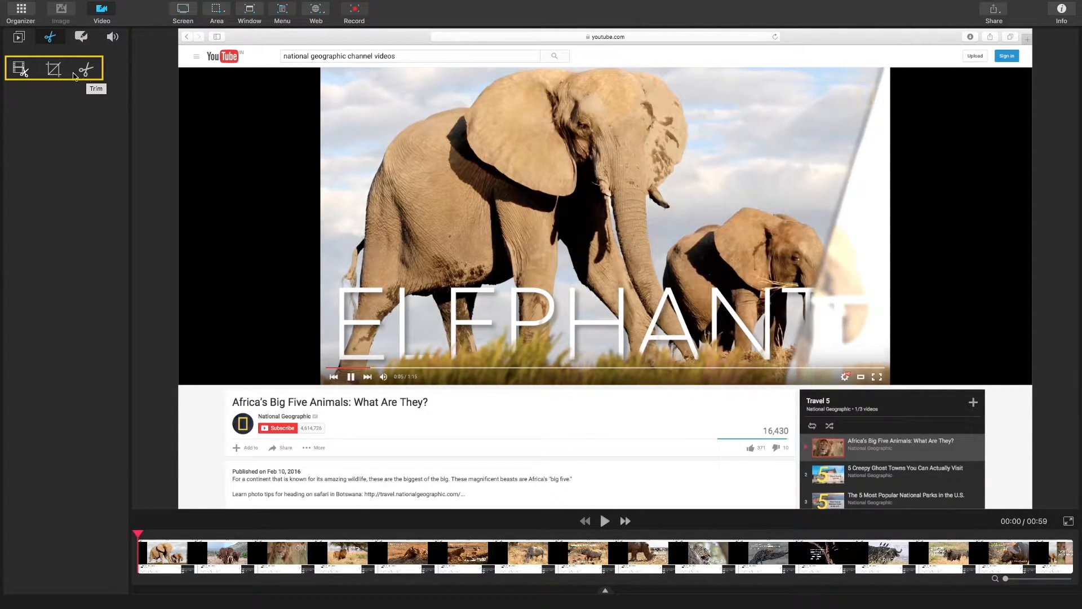
{"action": "left_click", "coordinate": [54, 70]}
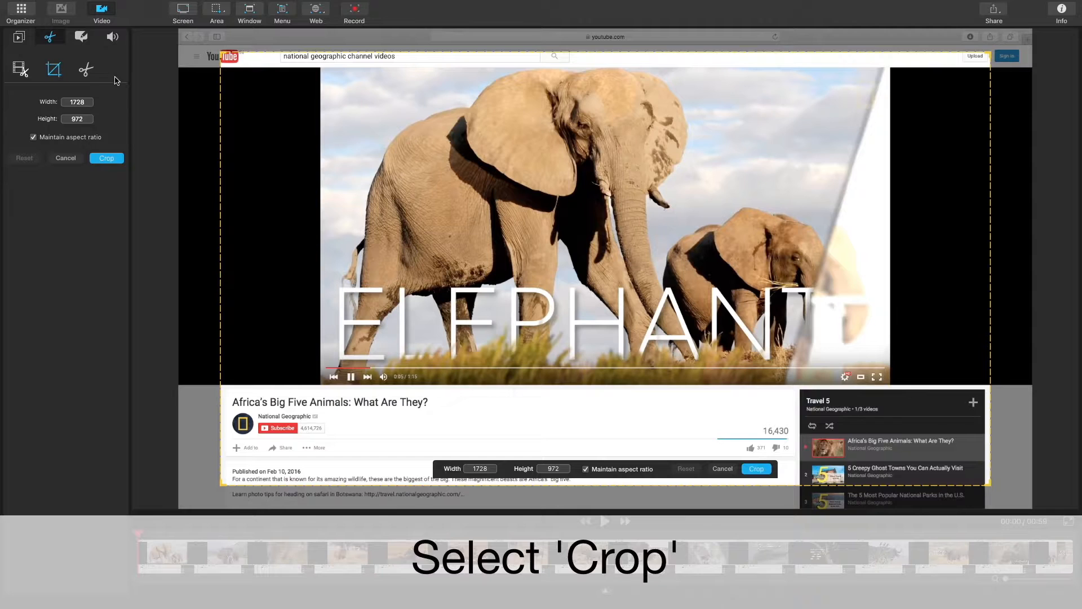
- Fit the dashed crop frame roughly around the elephant video player, about 1356 by 765
{"action": "left_click_drag", "start_coordinate": [561, 188], "coordinate": [528, 171]}
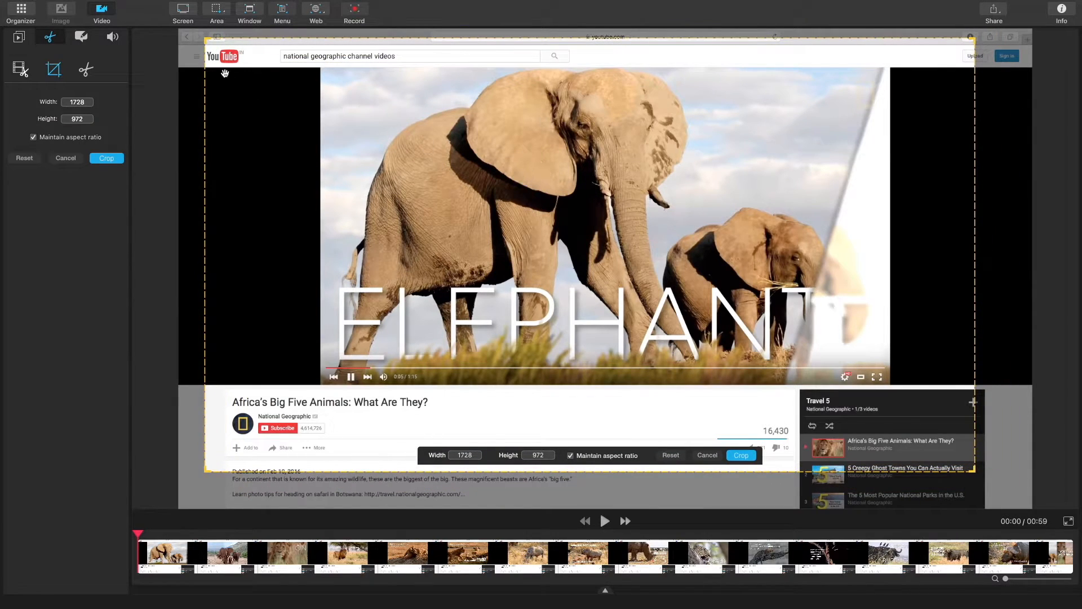
{"action": "mouse_move", "coordinate": [206, 40]}
{"action": "left_mouse_down"}
{"action": "mouse_move", "coordinate": [224, 76]}
{"action": "mouse_move", "coordinate": [386, 132]}
{"action": "left_mouse_up"}
{"action": "left_click_drag", "start_coordinate": [559, 220], "coordinate": [480, 150]}
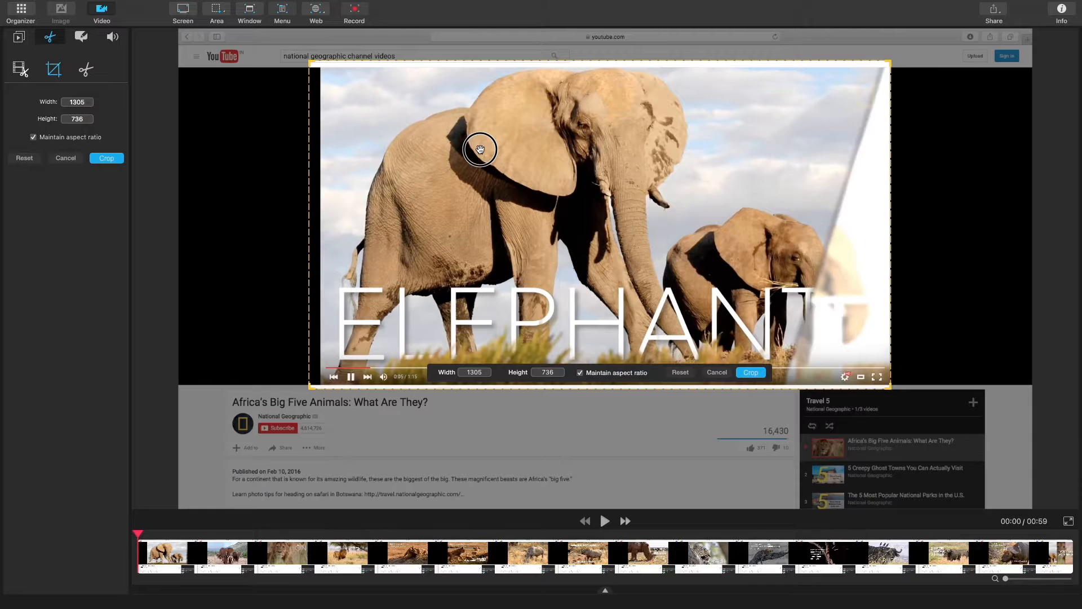
{"action": "left_click_drag", "start_coordinate": [304, 59], "coordinate": [284, 47]}
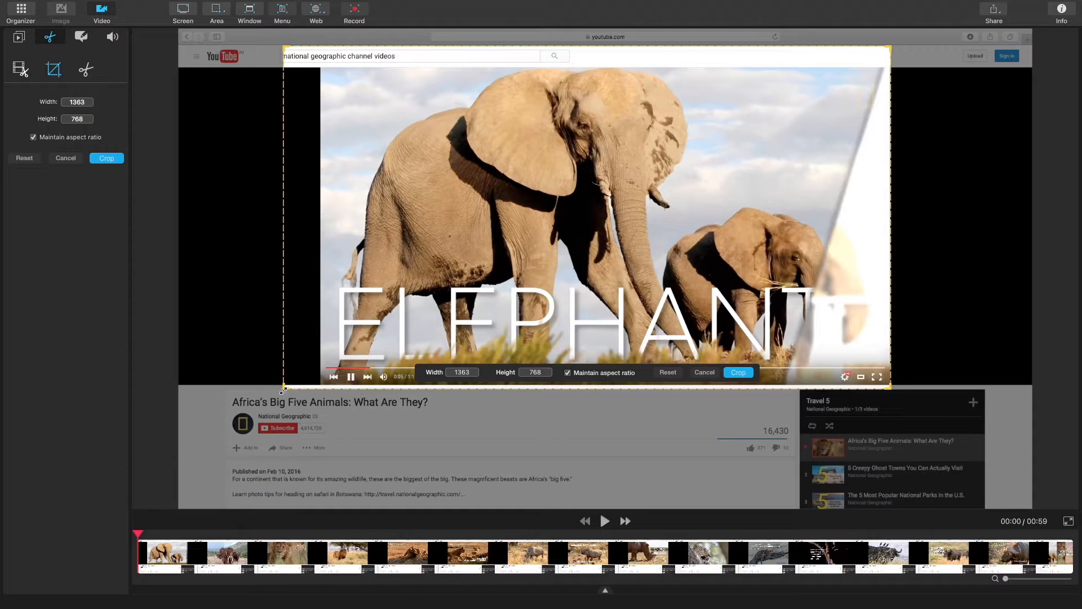
{"action": "mouse_move", "coordinate": [284, 387]}
{"action": "left_mouse_down"}
{"action": "mouse_move", "coordinate": [411, 366]}
{"action": "mouse_move", "coordinate": [315, 373]}
{"action": "left_mouse_up"}
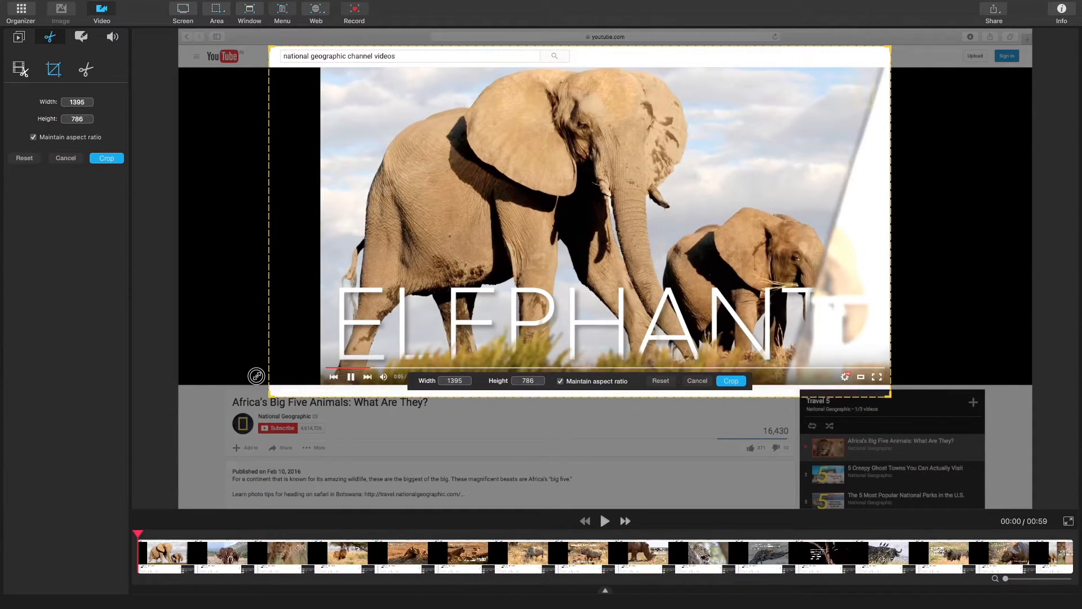
{"action": "left_click_drag", "start_coordinate": [315, 372], "coordinate": [283, 382]}
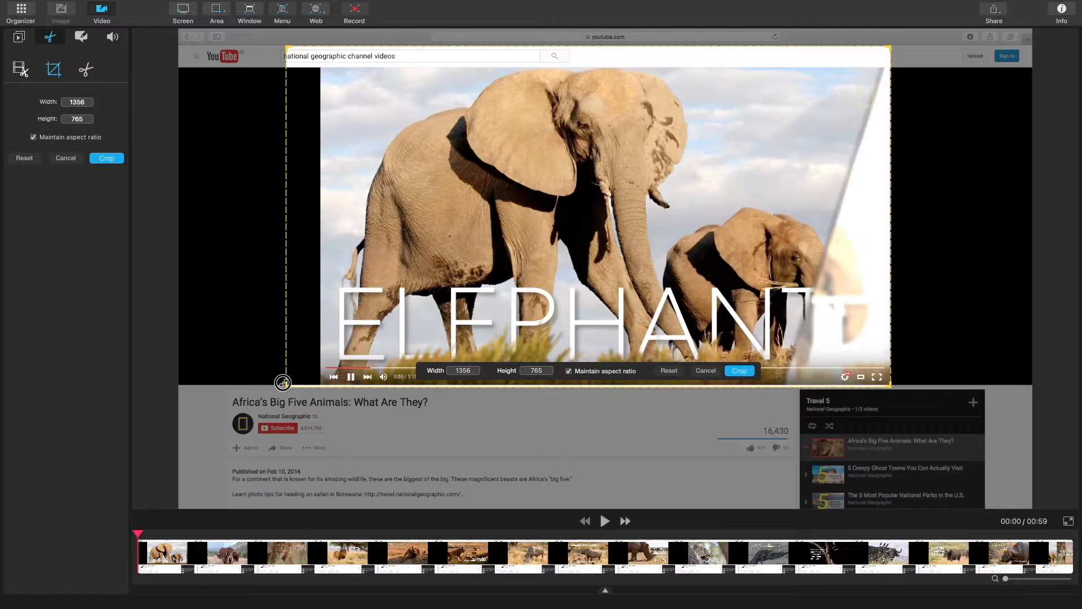
- Unlock Maintain aspect ratio and tighten the crop's top and bottom to the elephant footage, 1278 by 669
{"action": "left_click", "coordinate": [568, 371]}
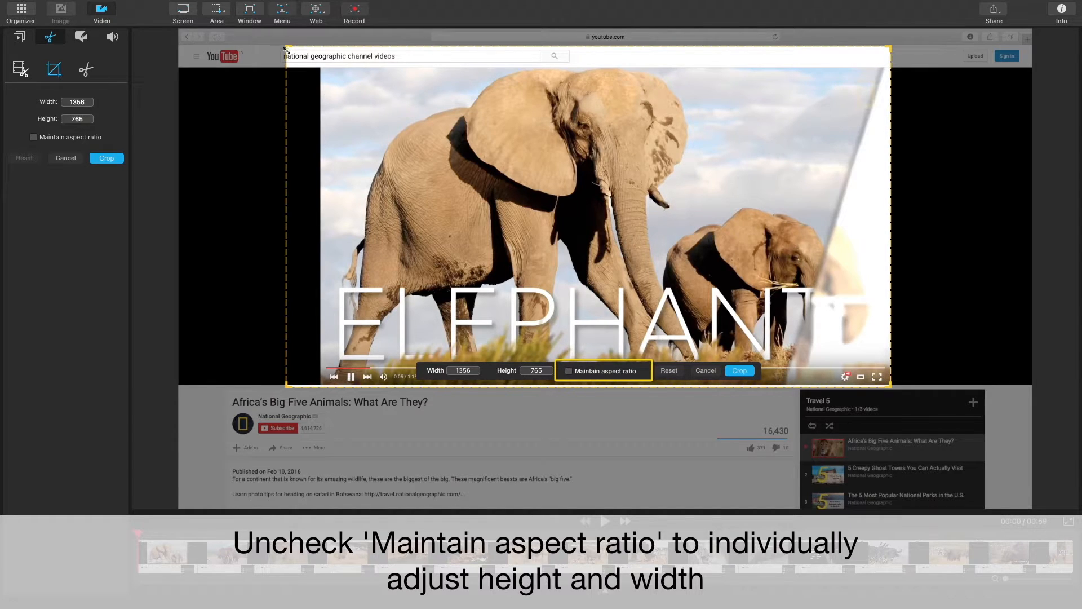
{"action": "mouse_move", "coordinate": [287, 49]}
{"action": "left_mouse_down"}
{"action": "mouse_move", "coordinate": [289, 78]}
{"action": "mouse_move", "coordinate": [328, 74]}
{"action": "left_mouse_up"}
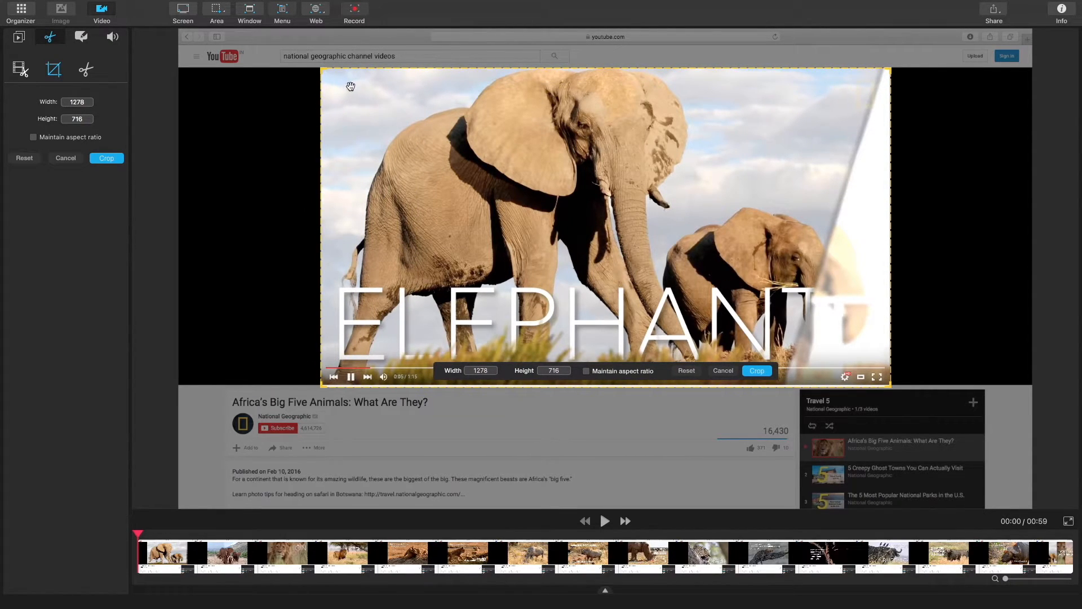
{"action": "left_click_drag", "start_coordinate": [889, 385], "coordinate": [889, 363]}
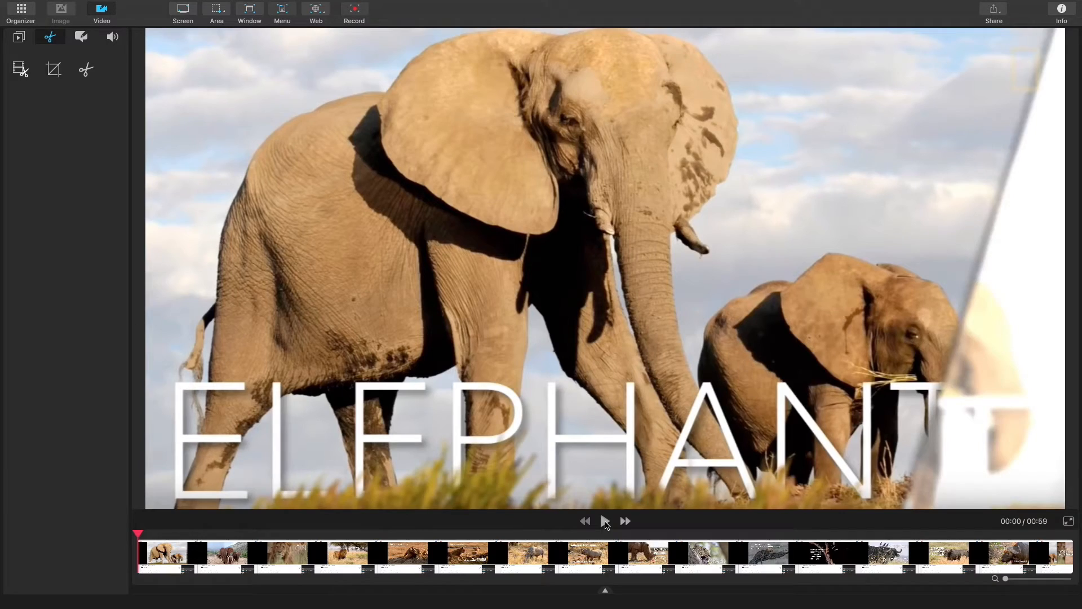
- Play the cropped recording through the elephant and lion scenes and pause around 00:18
{"action": "left_click", "coordinate": [605, 521]}
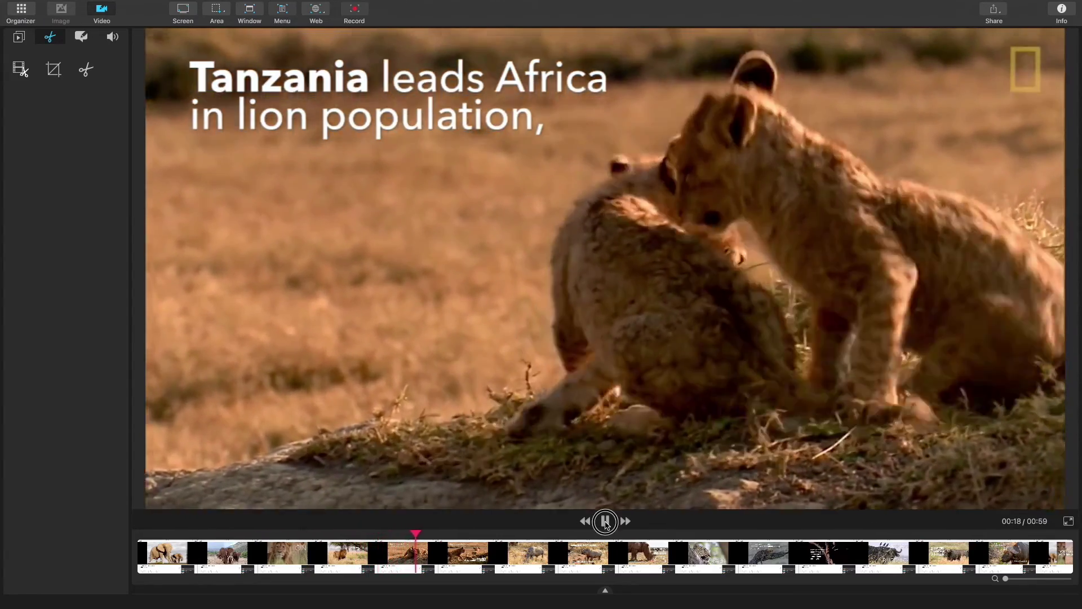
{"action": "left_click", "coordinate": [605, 522]}
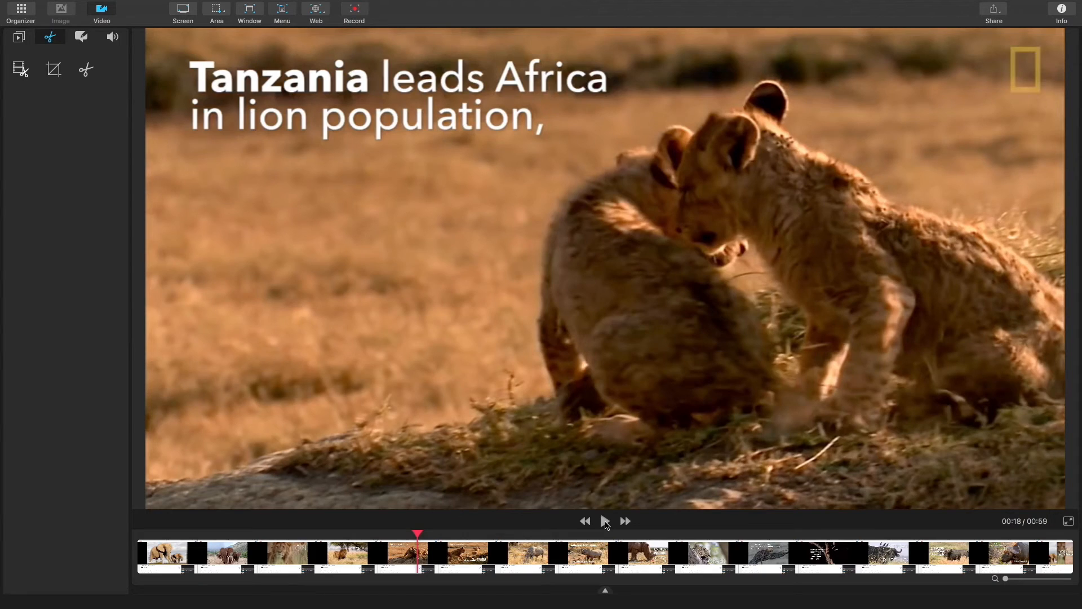